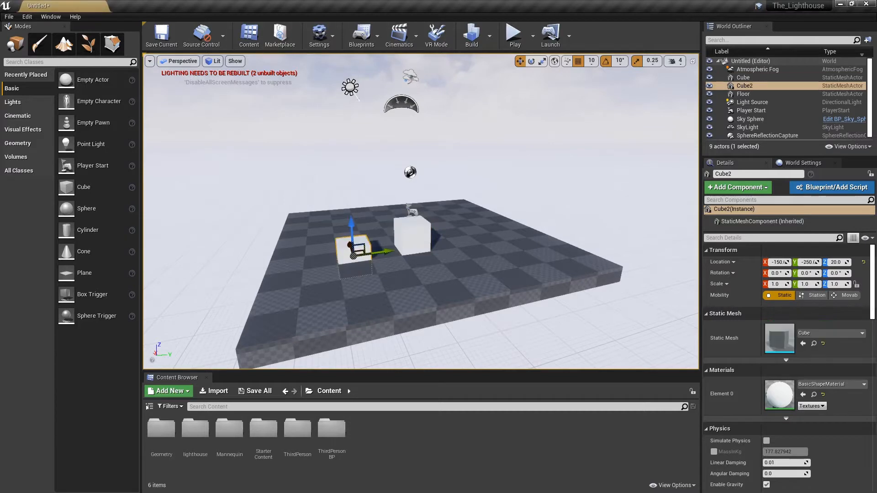
Raise the second cube (Cube2) above the floor to a Z location of 70.
left_click_drag(356, 216, 355, 218)
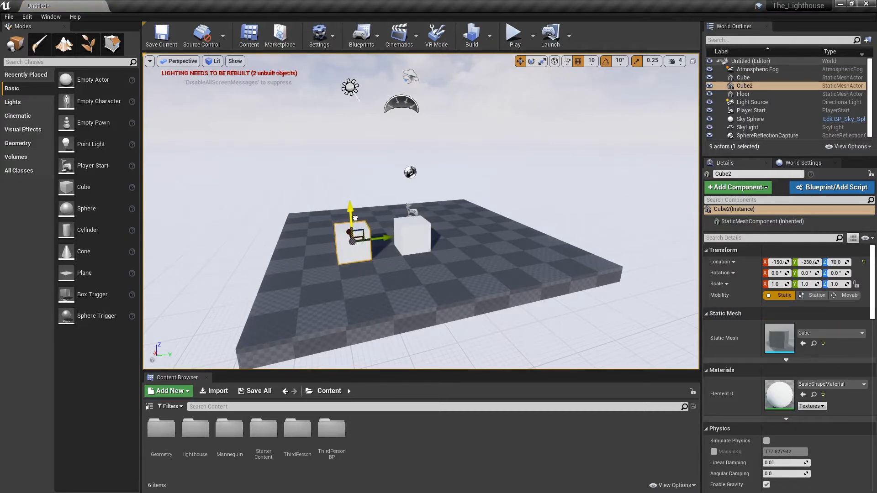
left_click(462, 176)
right_click_drag(461, 176, 445, 173)
key("w")
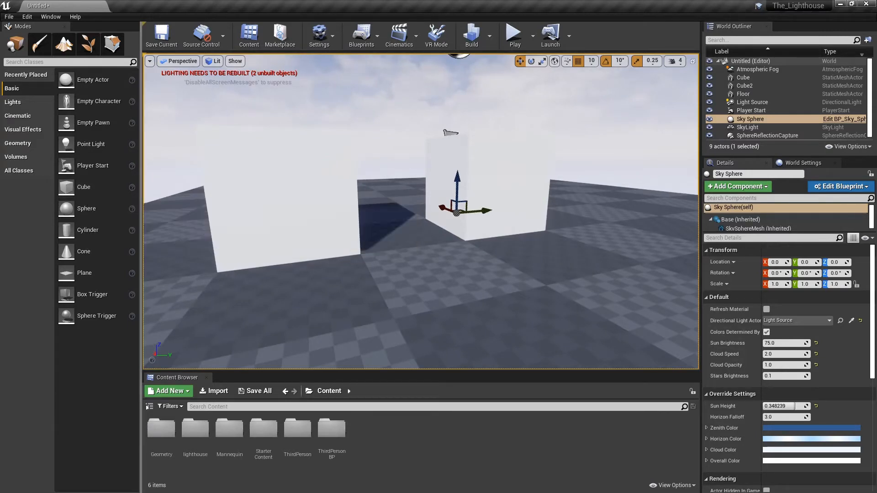
right_click_drag(446, 174, 439, 174)
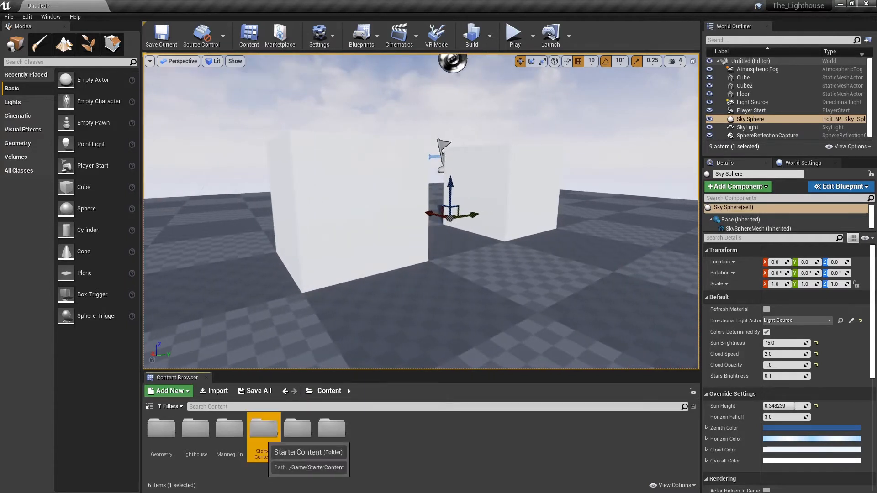
From the StarterContent Materials folder, apply M_Brick_Clay_New to Cube2 and M_Brick_Clay_Beveled to the other cube.
double_click(263, 431)
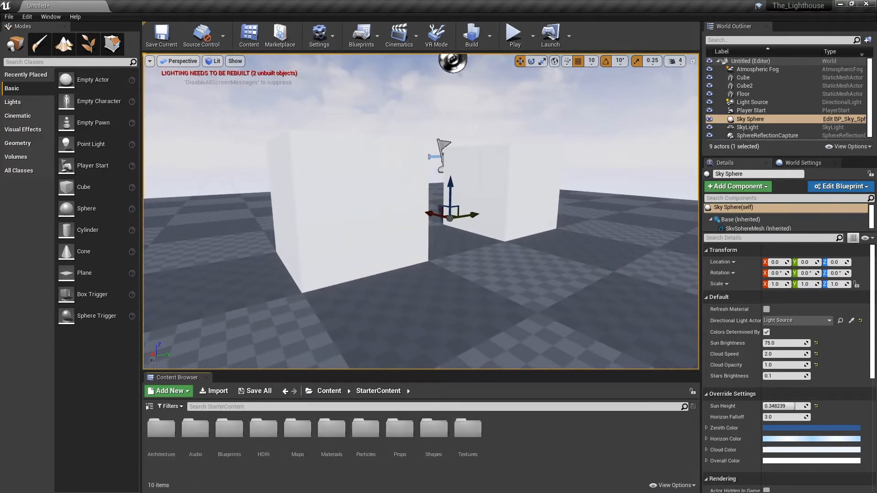
double_click(331, 429)
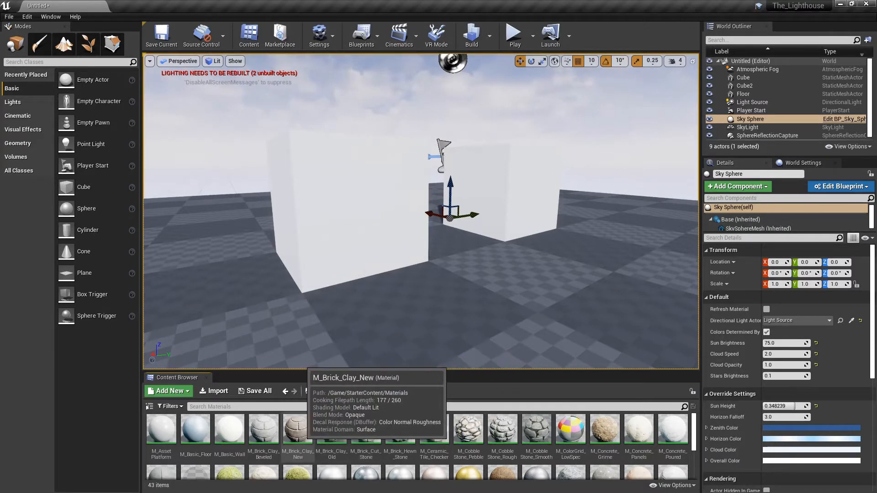
left_click(298, 429)
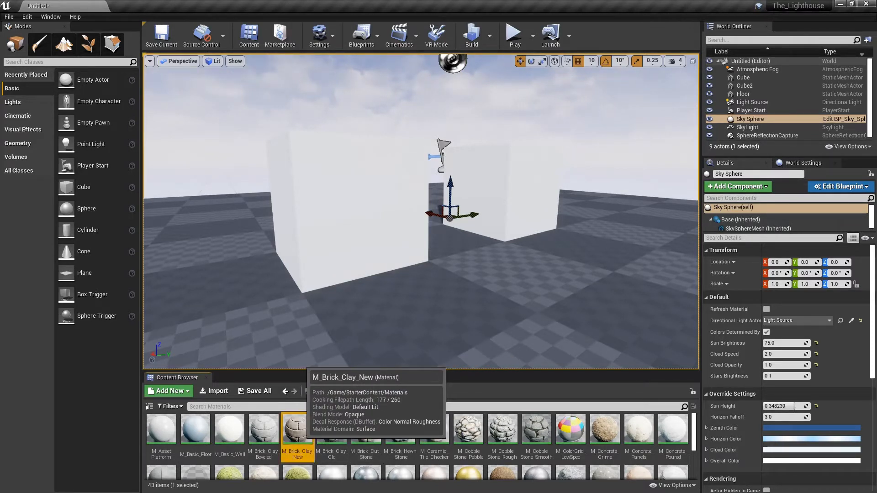
left_click_drag(297, 429, 338, 238)
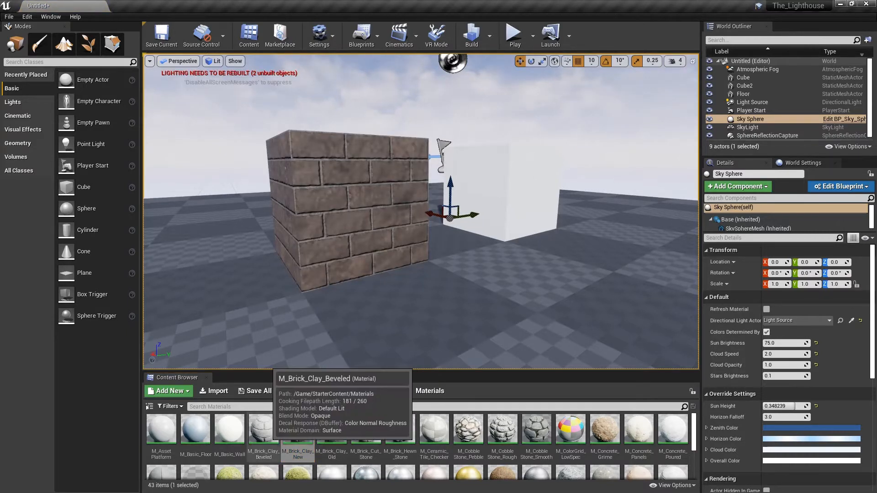
left_click_drag(263, 430, 453, 189)
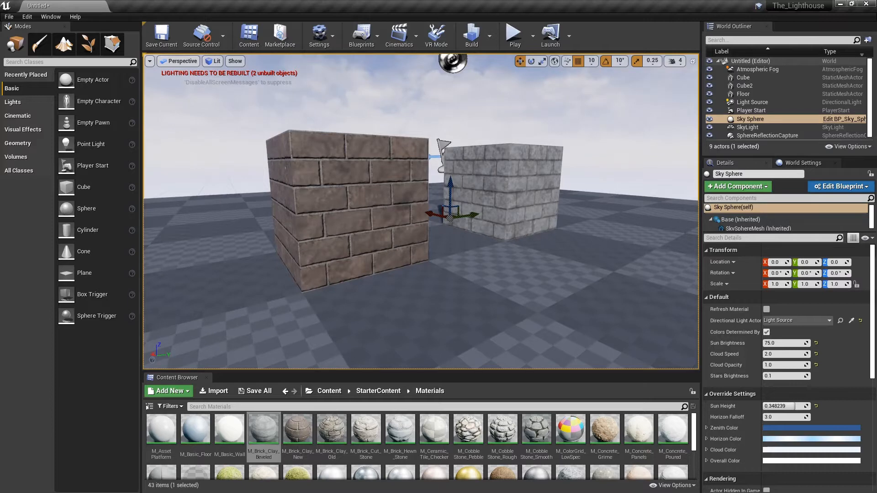
Select Cube2 and replace its brick material with M_CobbleStone_Smooth.
left_click(346, 200)
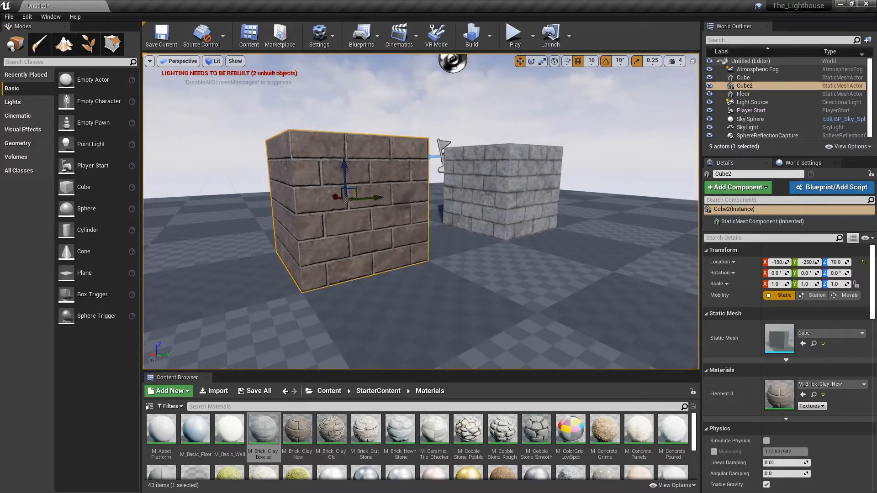
key("r")
left_click_drag(373, 197, 434, 208)
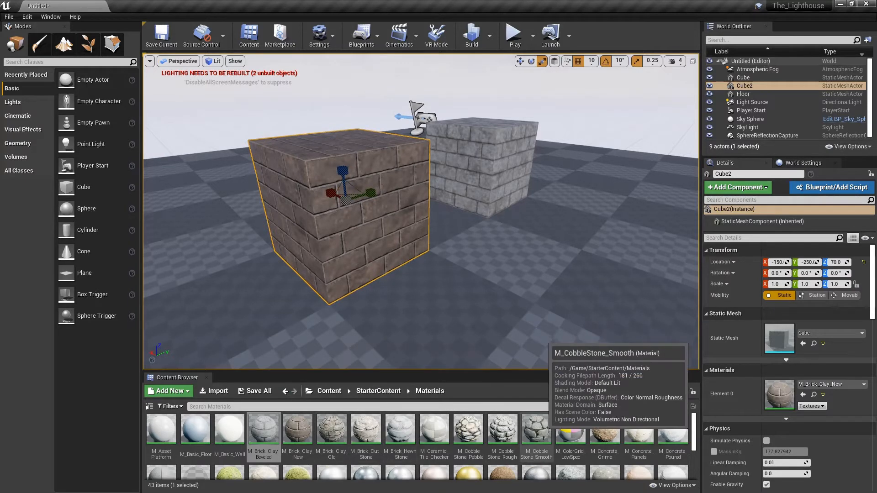
left_click_drag(537, 431, 374, 242)
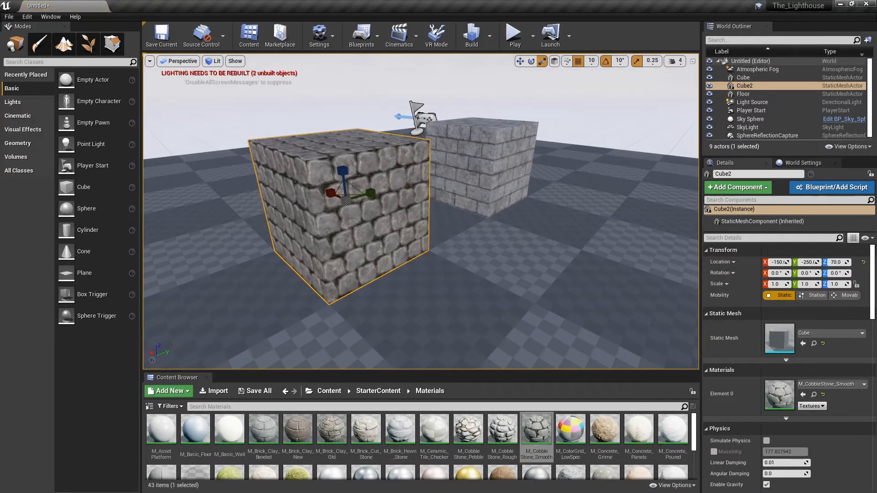
Assign M_Concrete_Grime to Cube2's Element 0 material slot and deselect the cube.
left_click_drag(384, 206, 489, 208, "alt")
mouse_move(489, 207)
right_mouse_down("alt")
mouse_move(526, 208)
mouse_move(488, 208)
right_mouse_up("alt")
left_click_drag(488, 208, 574, 203, "alt")
left_click(605, 432)
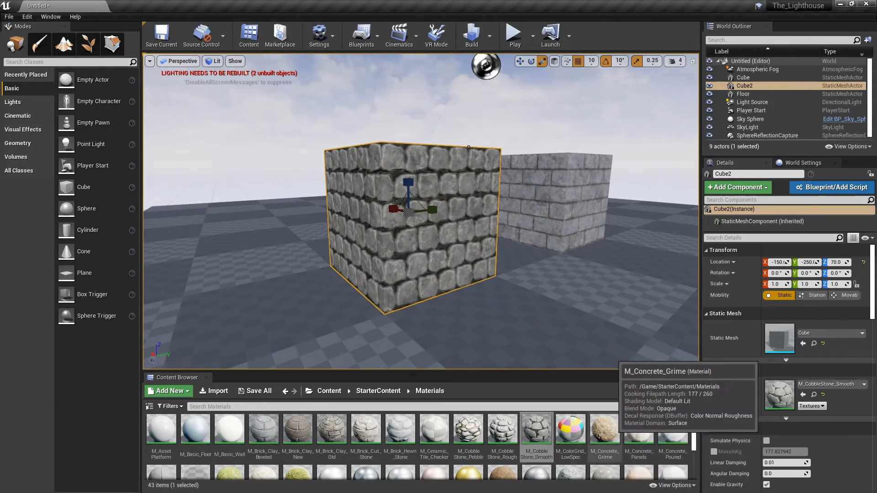
left_click_drag(605, 431, 779, 394)
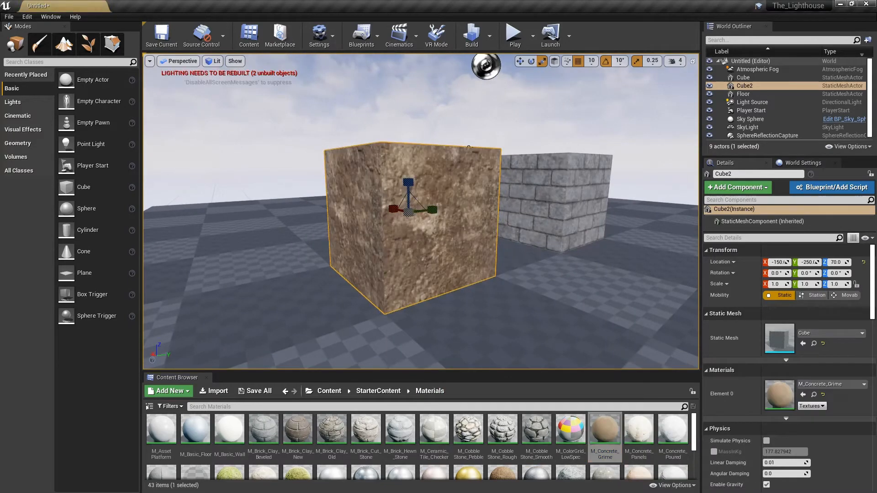
left_click(457, 115)
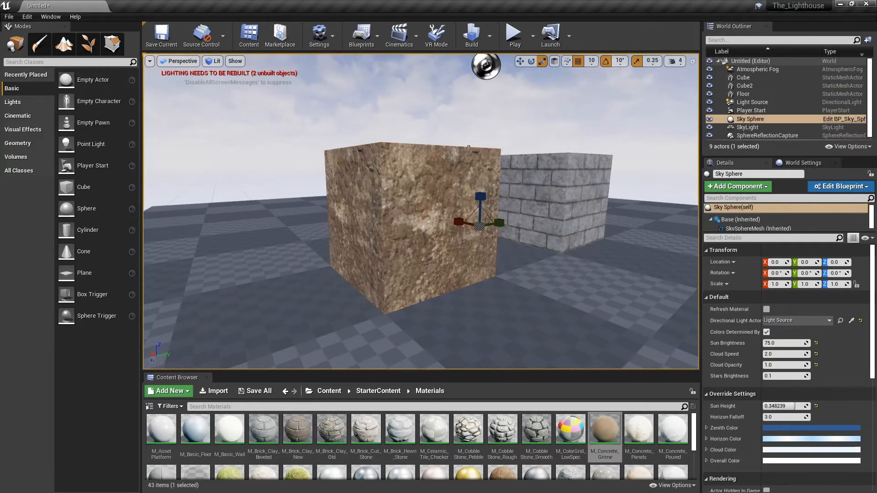
right_click_drag(457, 137, 480, 147)
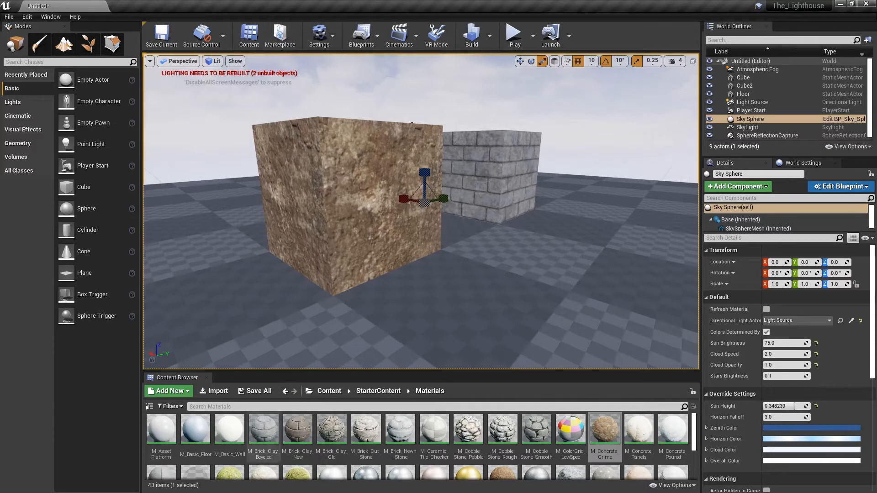
Browse the remaining starter materials and open M_Wood_Floor_Walnut_Worn in the material editor.
scroll(535, 432, "down", 2)
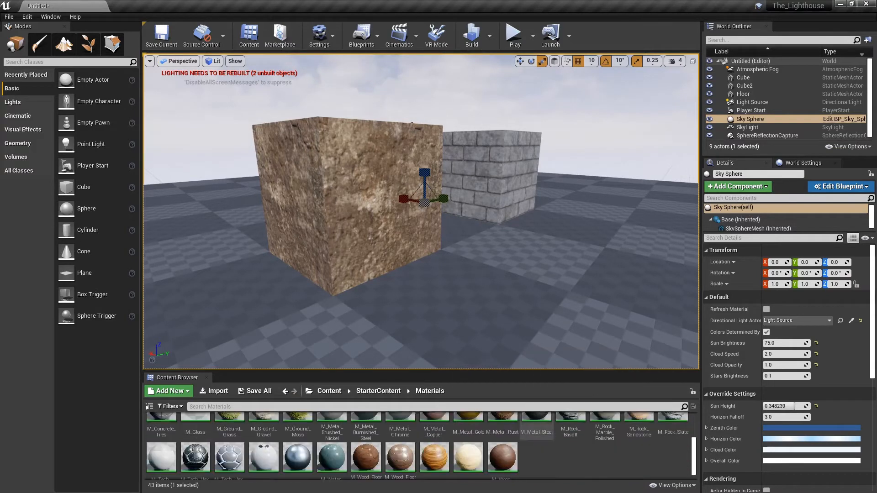
scroll(265, 434, "down", 1)
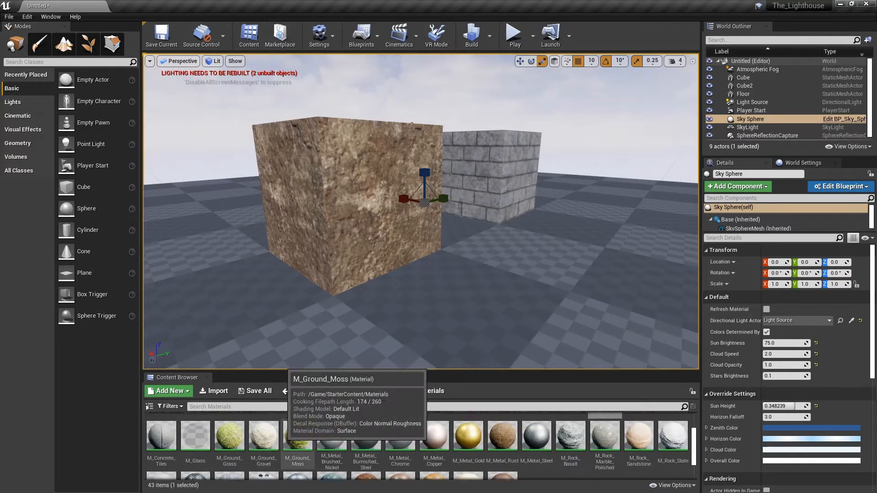
scroll(365, 456, "down", 1)
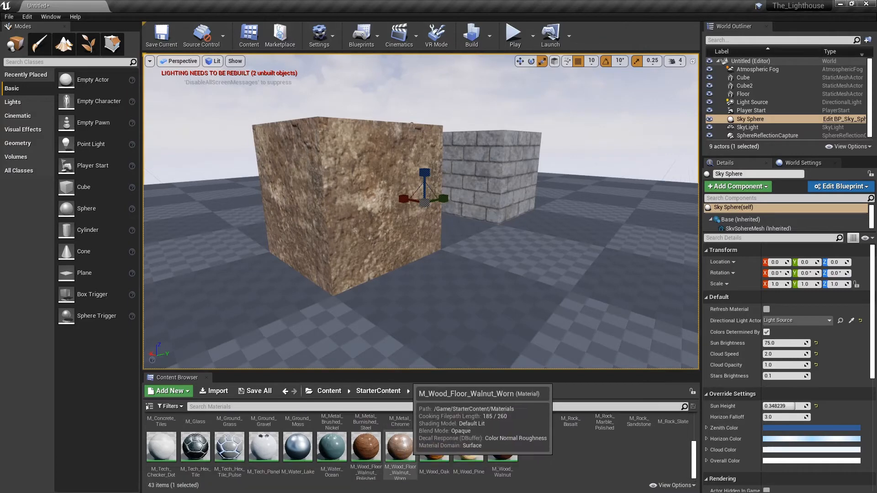
left_click(400, 447)
double_click(400, 446)
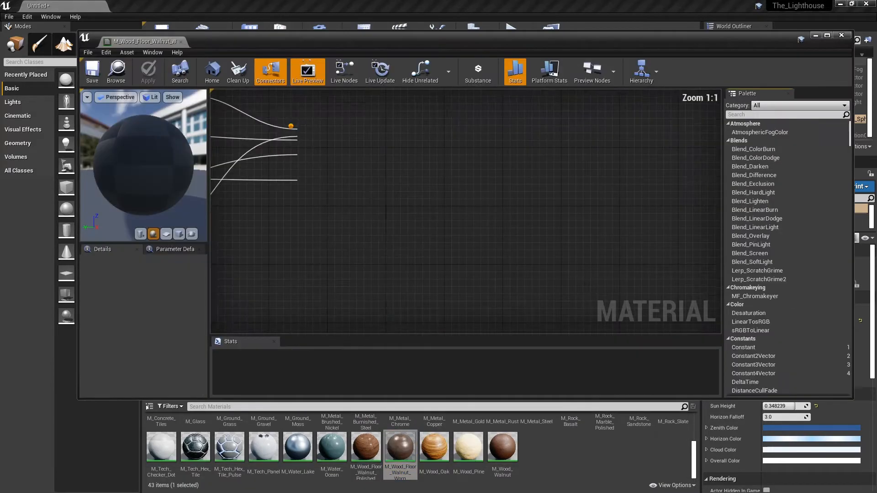
Examine the walnut floor material's node graph, including the Macro Texture Variation group and the main texture coordinate node, and close the material editor.
scroll(524, 251, "down", 6)
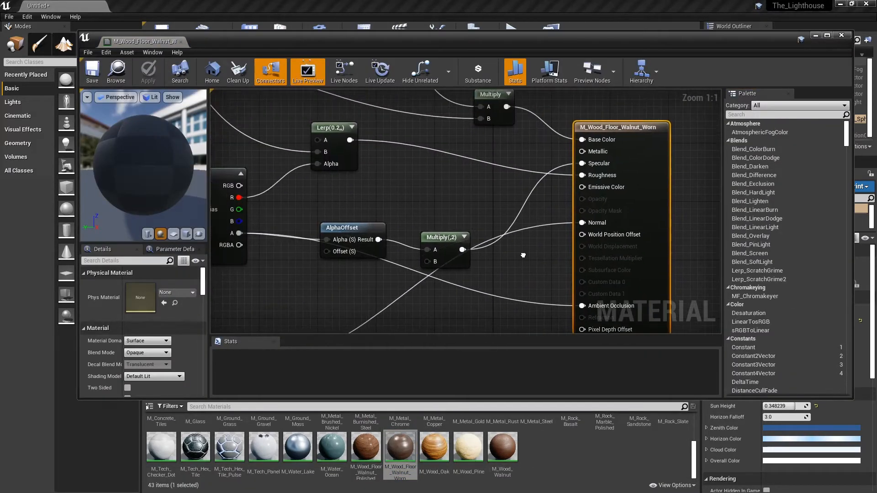
scroll(545, 255, "down", 2)
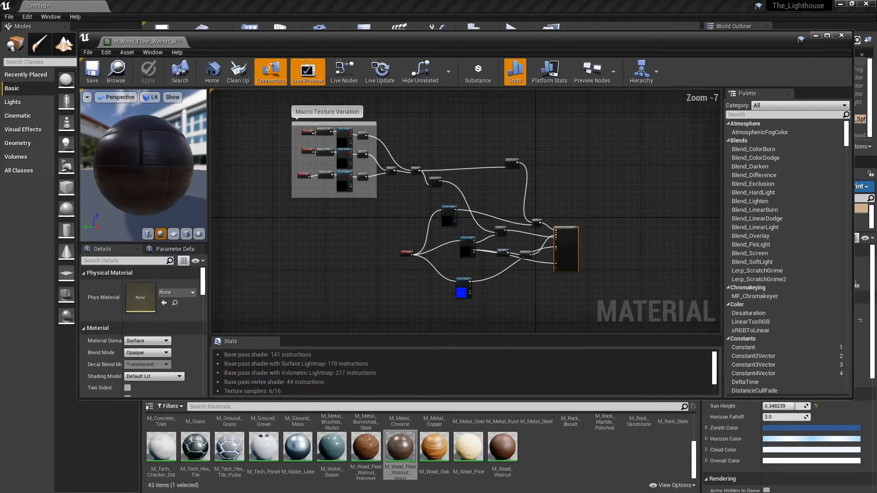
right_click_drag(385, 269, 423, 261)
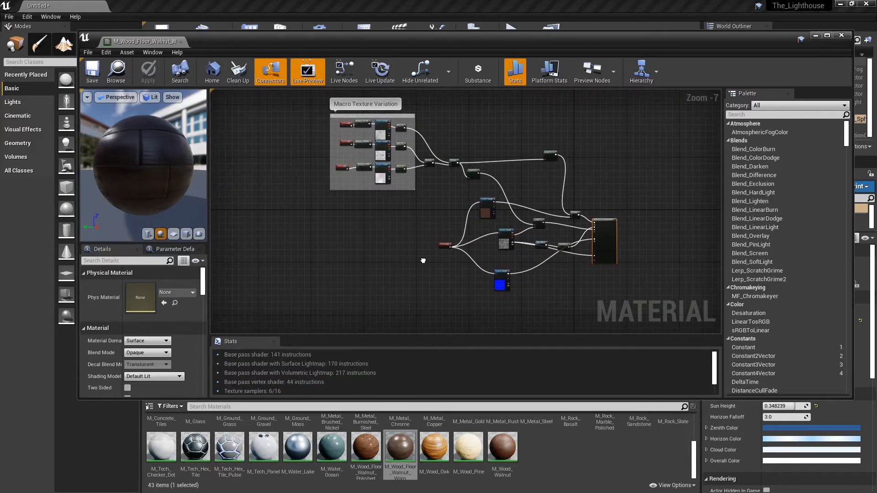
scroll(475, 262, "up", 2)
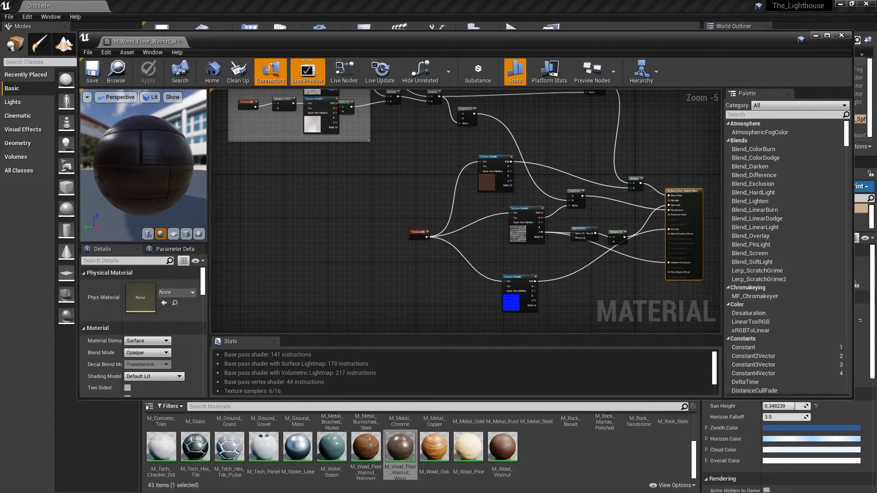
right_click_drag(339, 227, 322, 248)
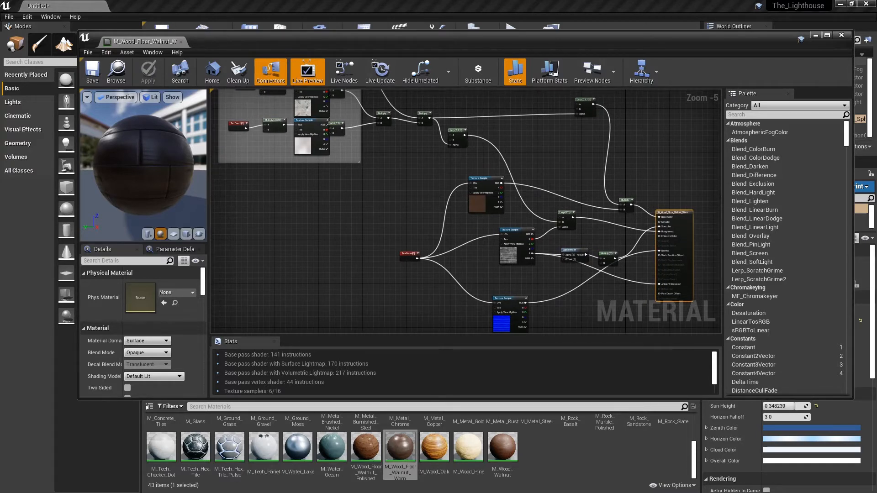
right_click_drag(322, 248, 364, 354)
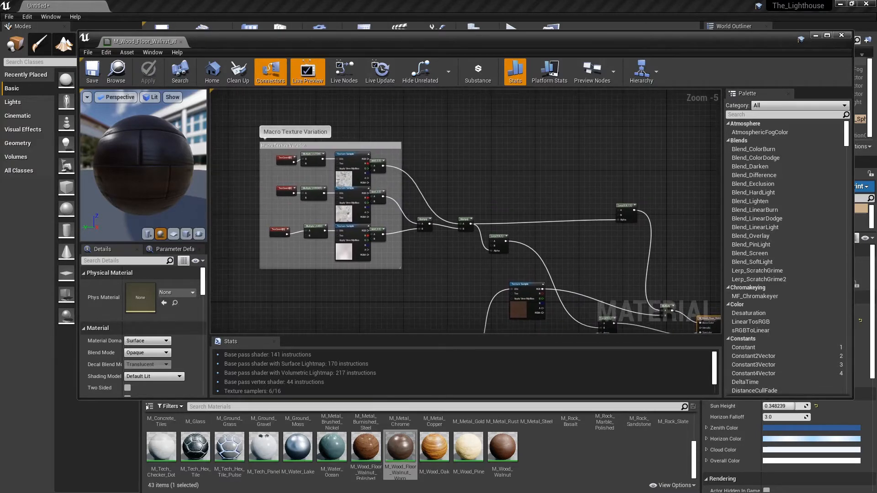
left_click_drag(242, 107, 431, 287)
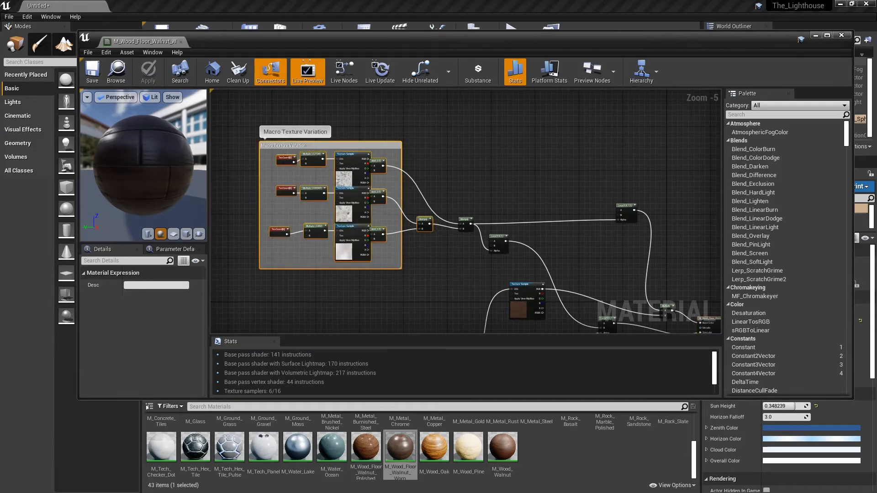
mouse_move(438, 256)
right_mouse_down()
mouse_move(442, 234)
mouse_move(429, 247)
right_mouse_up()
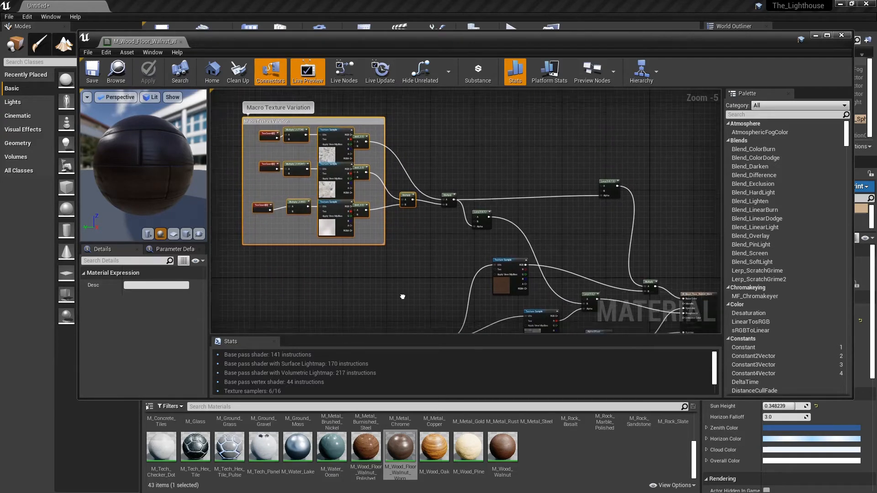
right_click_drag(401, 298, 227, 157)
left_click(261, 205)
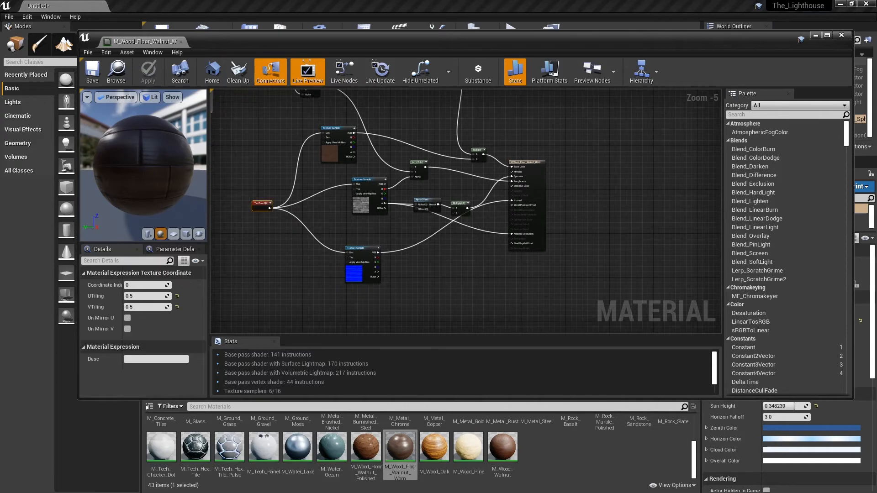
right_click_drag(280, 122, 373, 238)
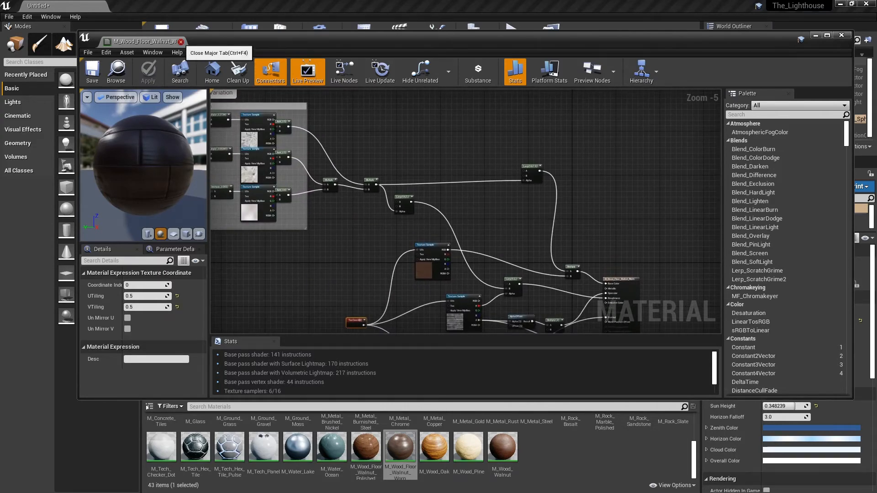
left_click(181, 41)
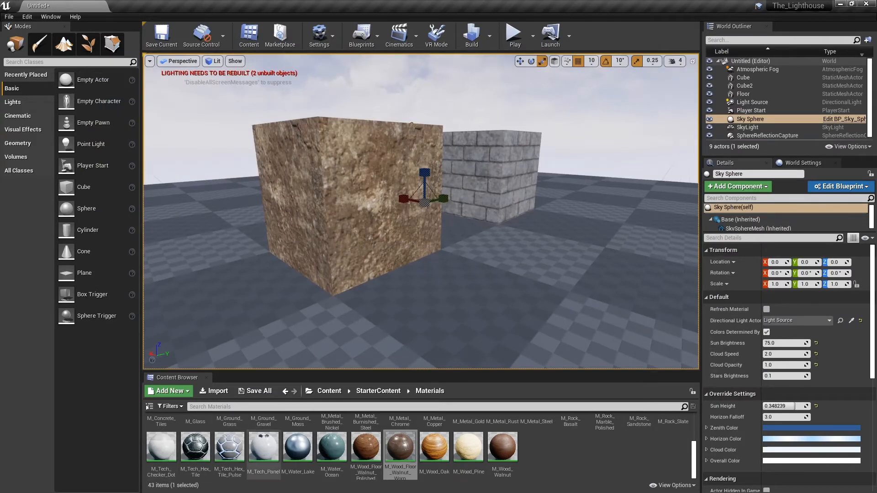
Apply the M_AssetPlatform material to both cubes.
scroll(264, 439, "up", 5)
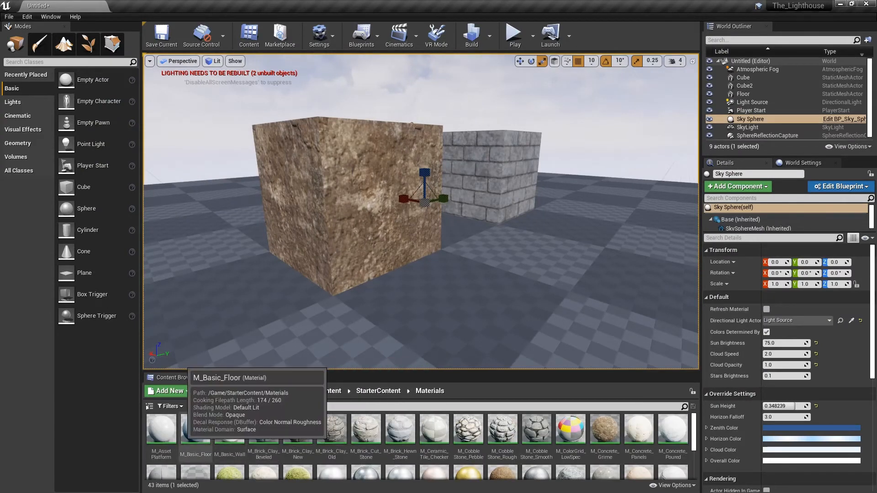
left_click_drag(162, 429, 398, 220)
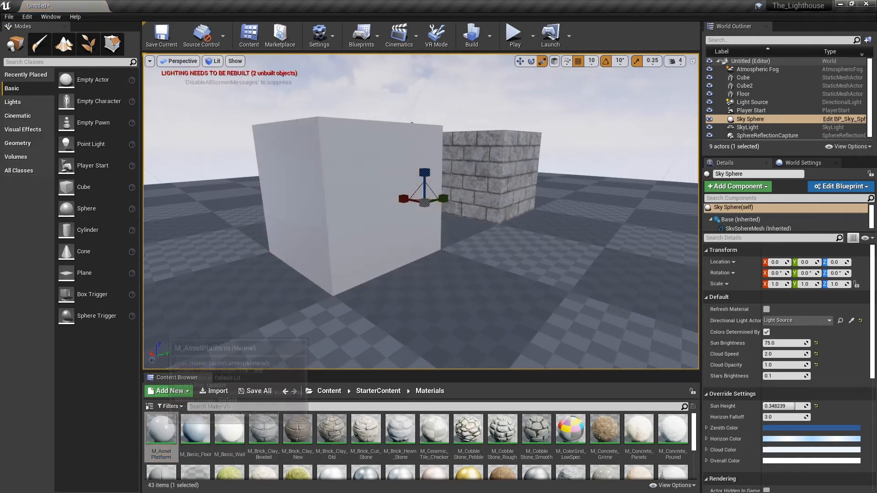
left_click_drag(161, 429, 496, 204)
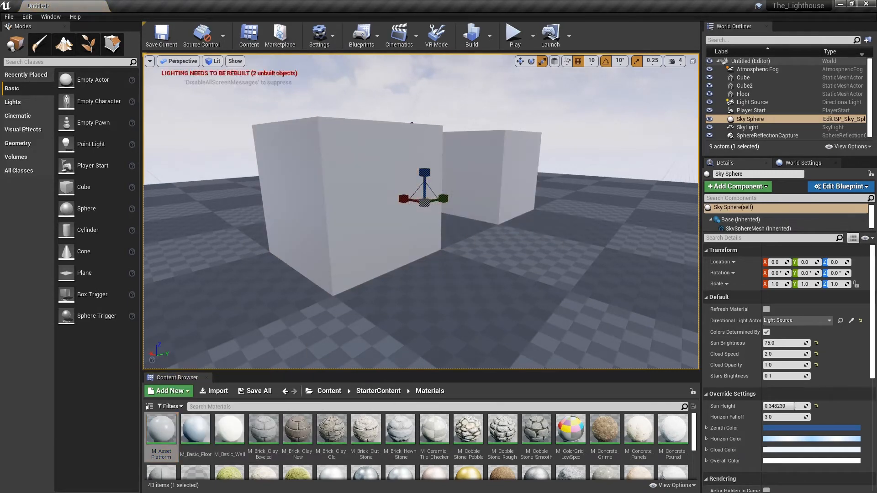
Create a folder named Materials inside the Content/lighthouse folder and open it.
left_click(329, 391)
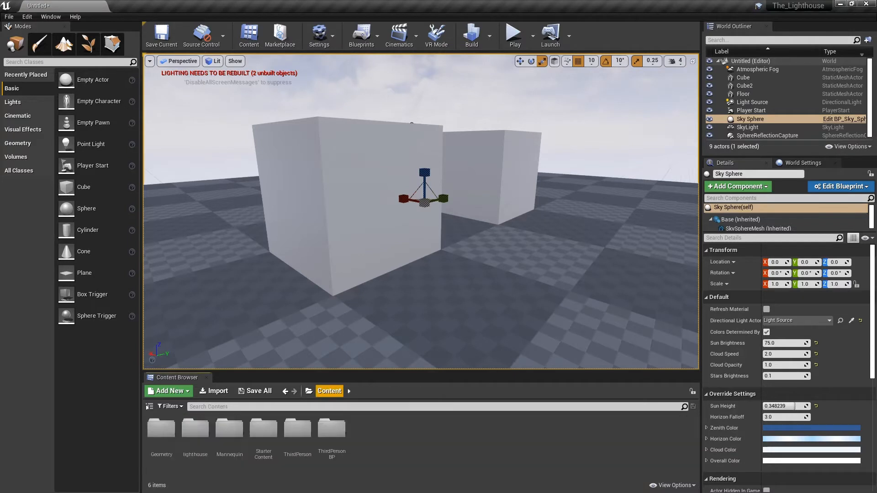
left_click(195, 430)
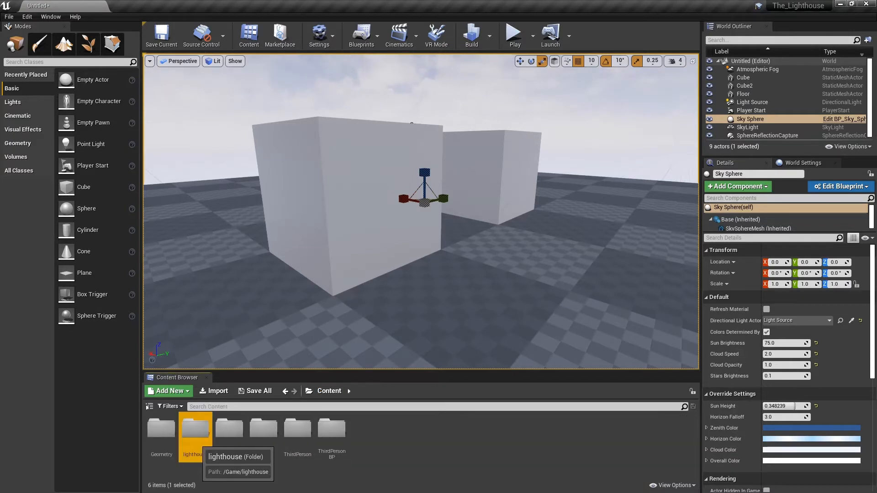
double_click(195, 429)
right_click(375, 431)
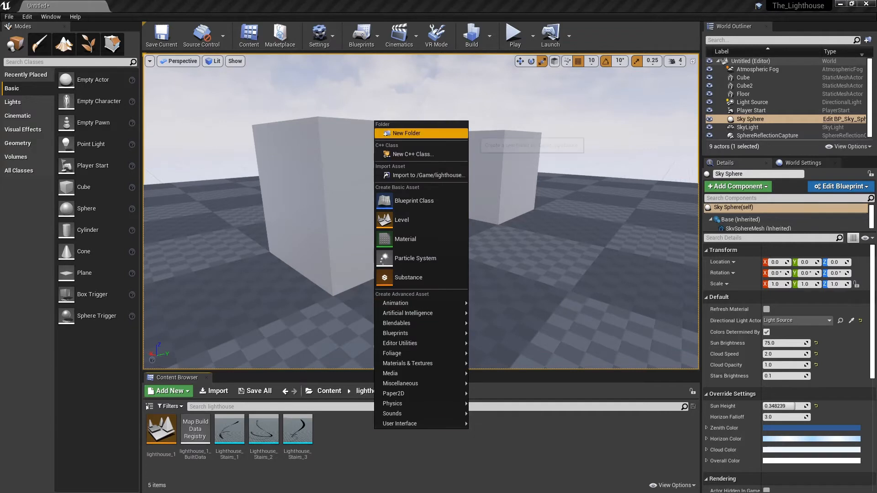
left_click(406, 133)
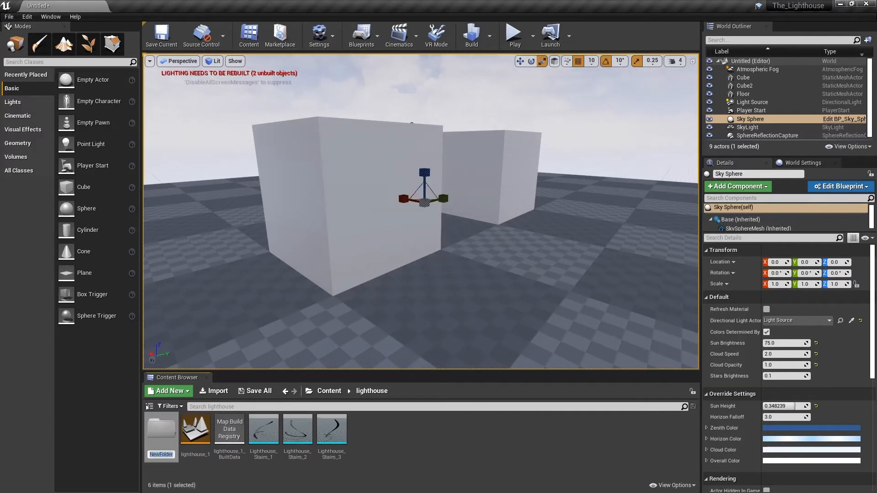
key("Return")
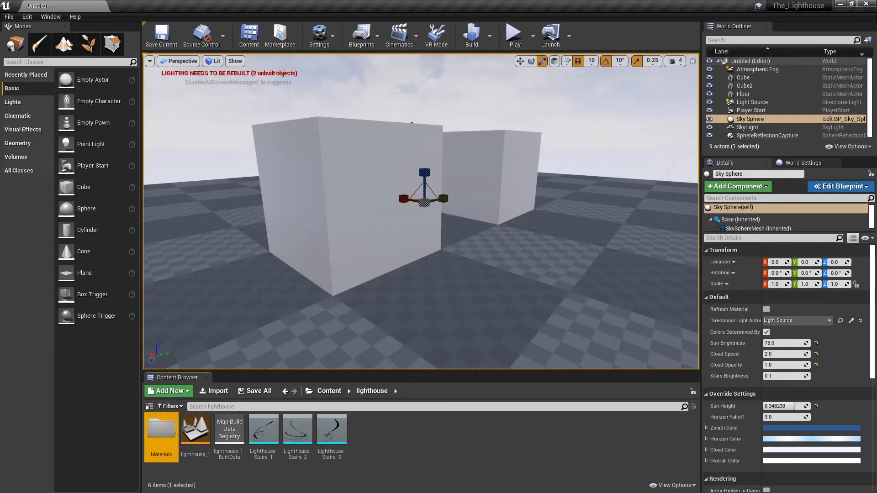
key("Return")
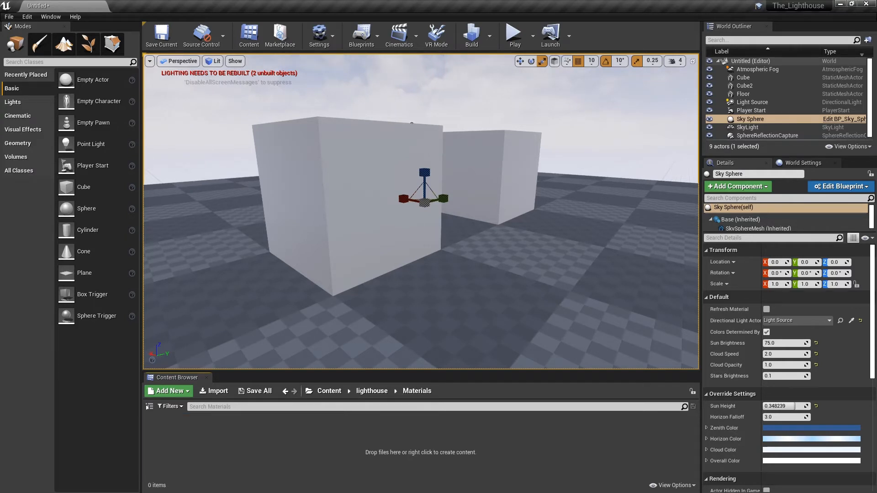
Create a new material named Plain_Material in the lighthouse Materials folder.
right_click(185, 433)
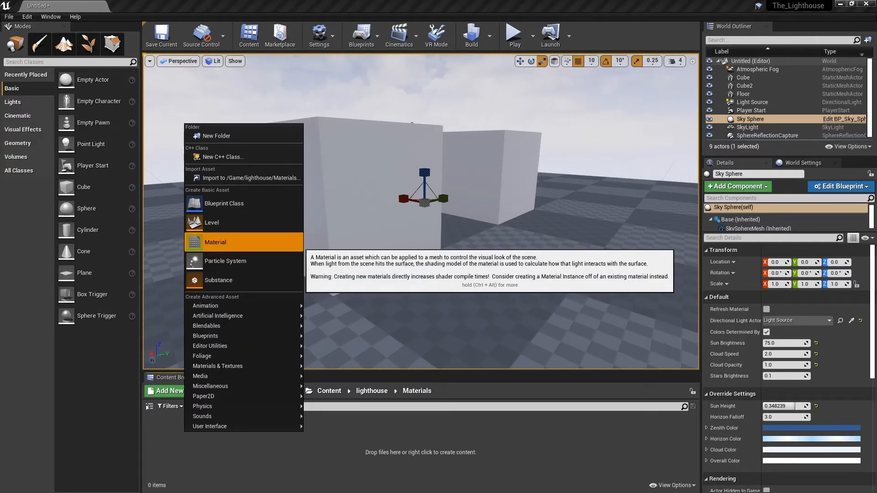
left_click(215, 241)
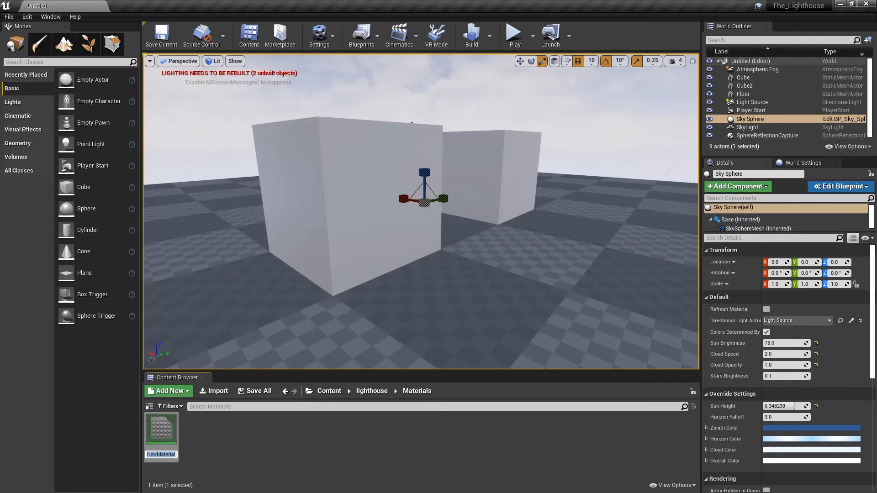
type("P")
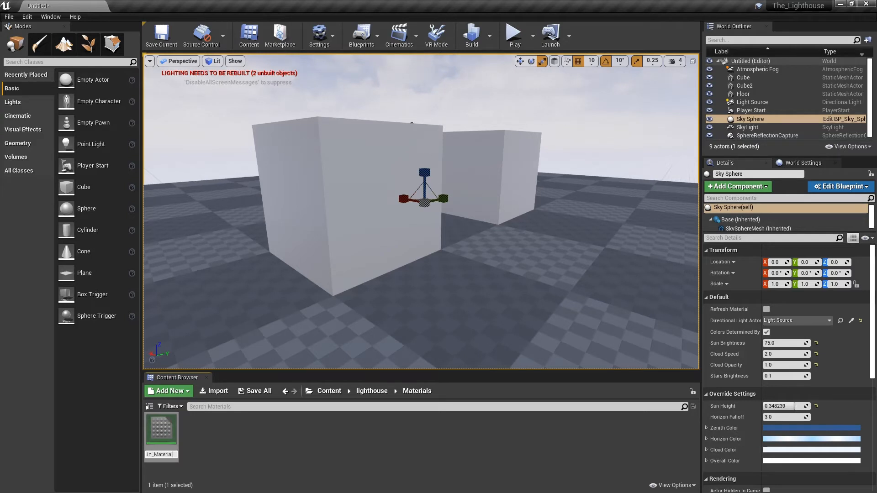
type("lain_Material")
key("Return")
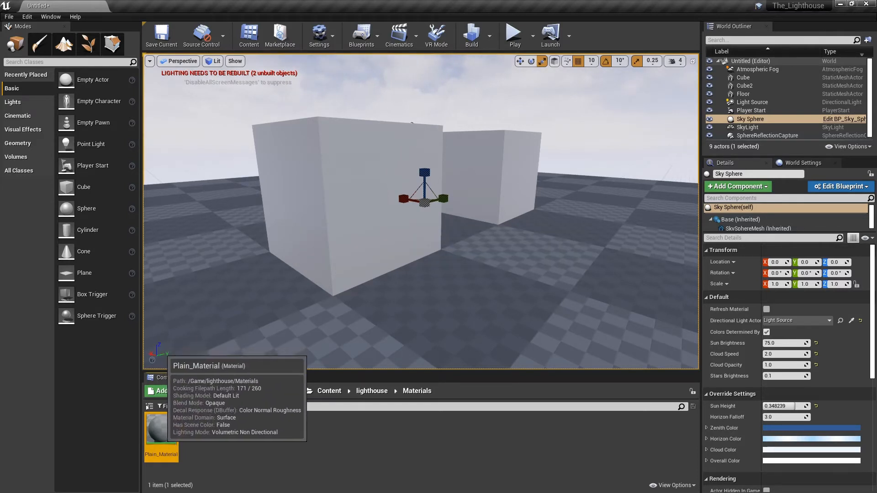
Apply Plain_Material to the nearer cube and open the material in the material editor.
left_click_drag(162, 429, 361, 267)
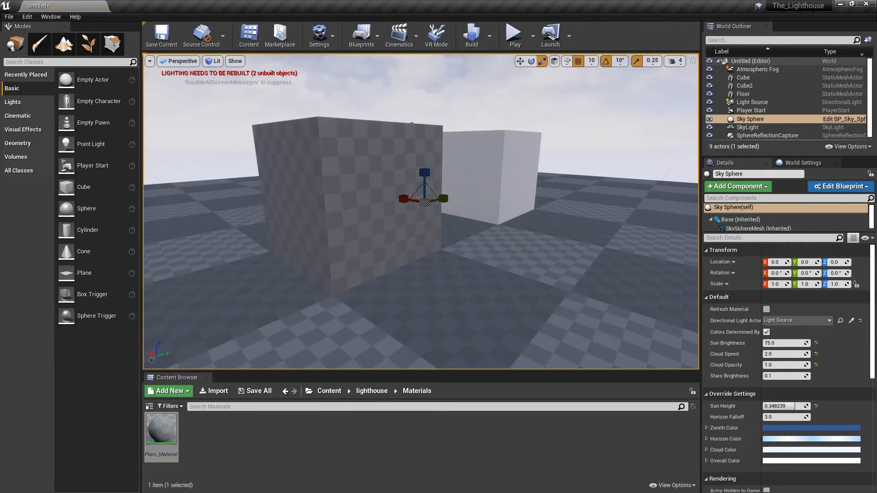
double_click(161, 430)
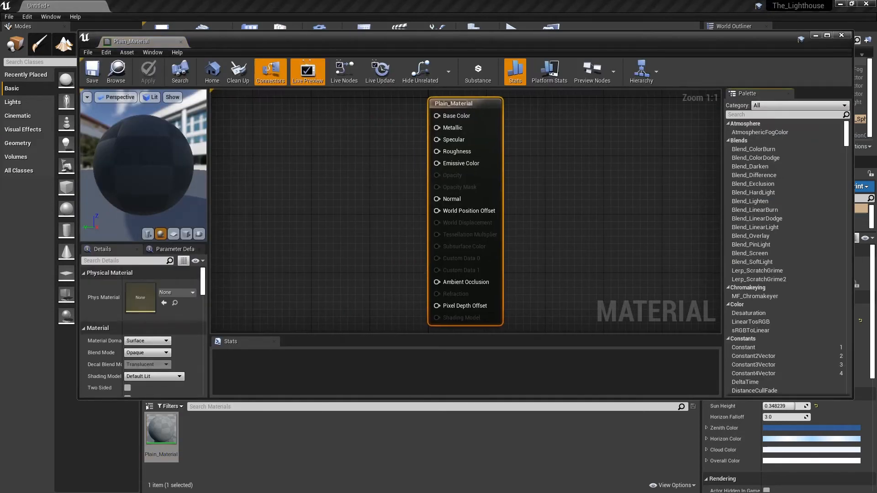
Examine the Plain_Material result node and its inputs, including Base Color, in the material graph.
right_click_drag(265, 291, 421, 263)
scroll(427, 279, "down", 1)
scroll(423, 256, "down", 2)
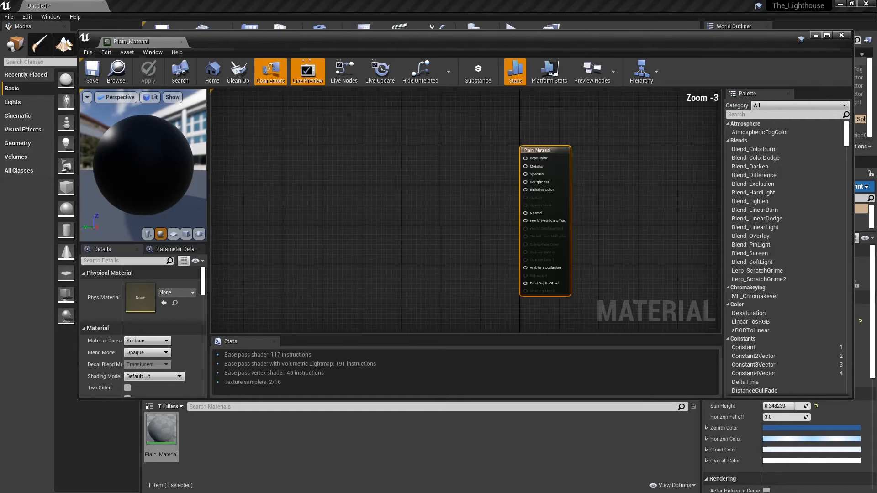
scroll(422, 256, "up", 3)
scroll(423, 256, "down", 1)
scroll(415, 281, "down", 3)
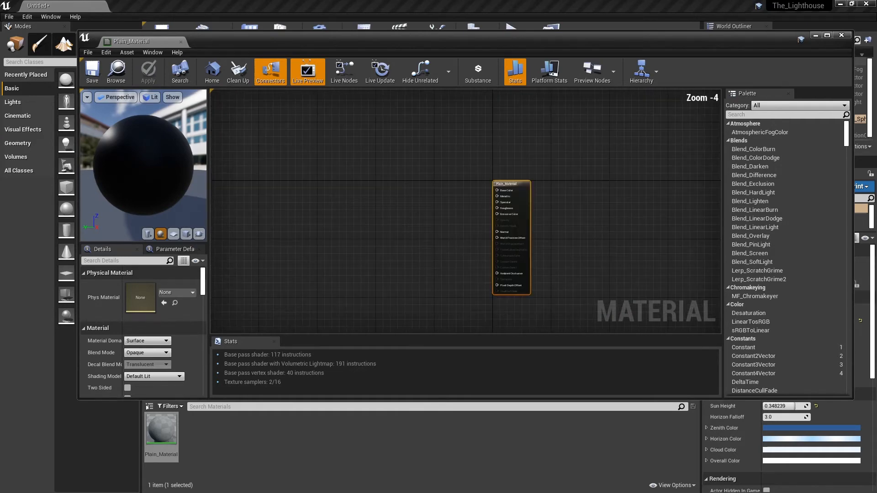
scroll(415, 281, "up", 3)
right_click_drag(415, 281, 362, 258)
right_click_drag(406, 272, 411, 271)
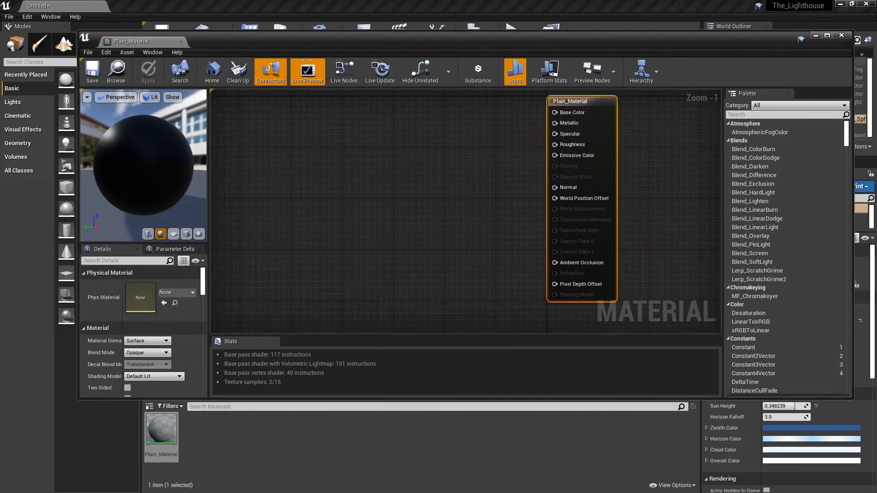
scroll(391, 274, "down", 3)
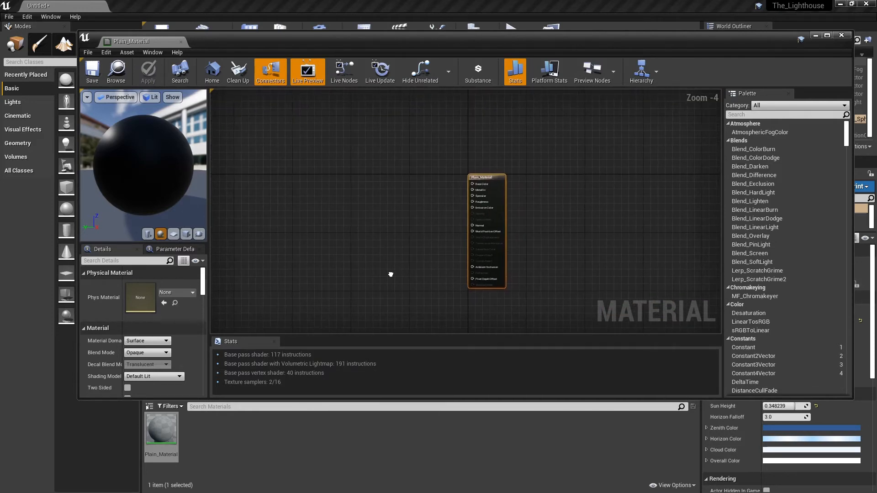
scroll(391, 274, "up", 1)
scroll(392, 256, "down", 4)
scroll(392, 256, "up", 6)
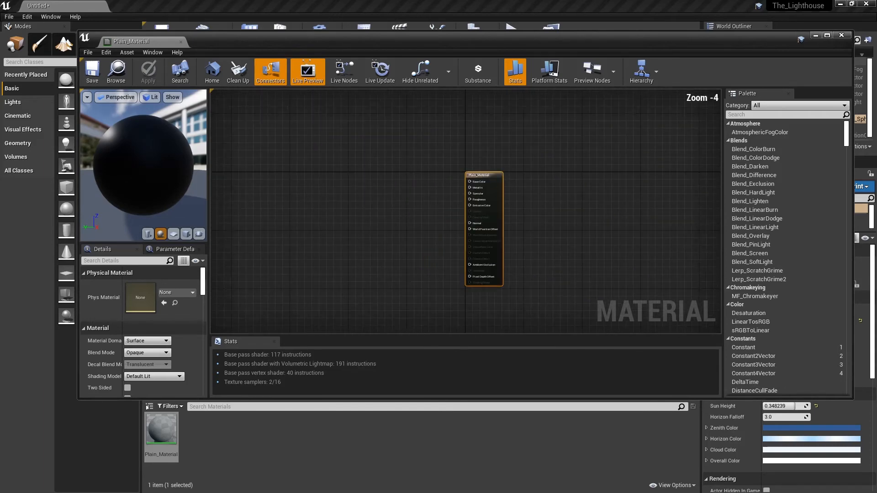
right_click_drag(429, 250, 333, 252)
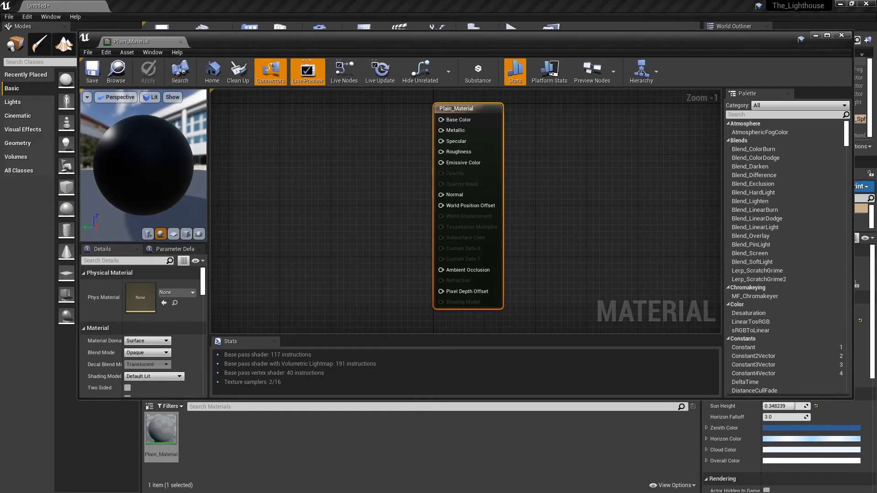
right_click_drag(378, 178, 400, 175)
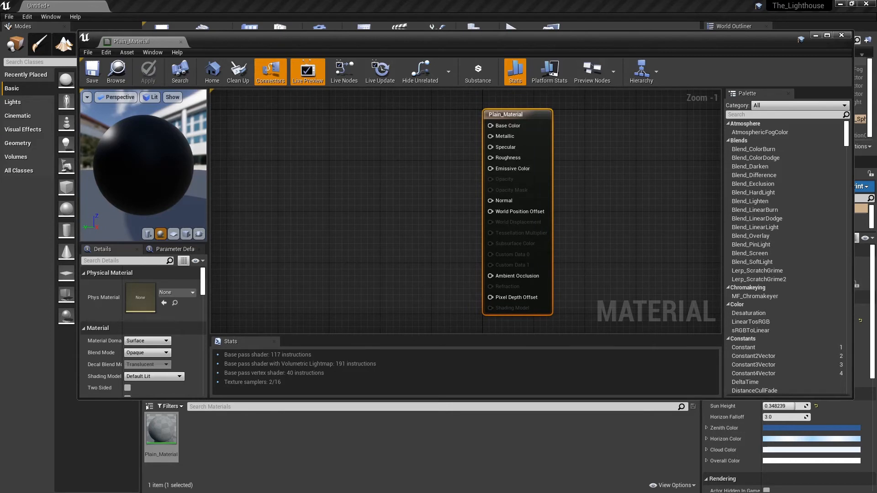
right_click_drag(329, 245, 354, 242)
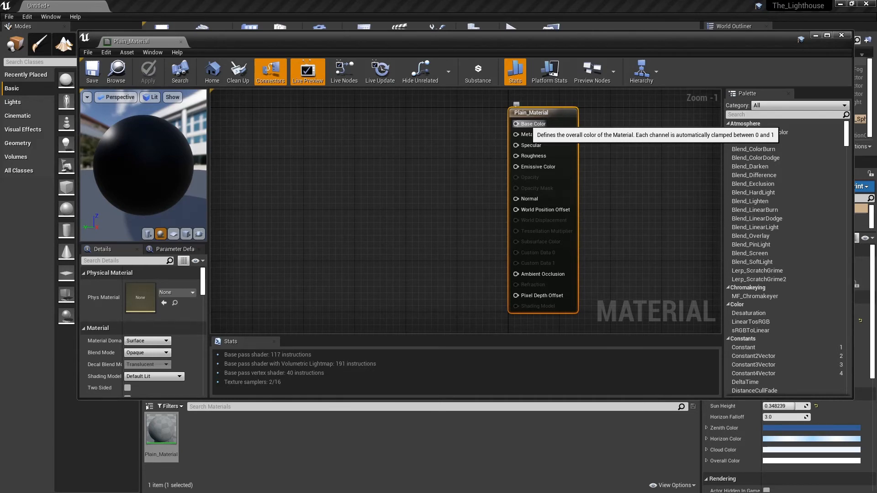
Add a Constant3Vector node to the graph and align its output with the Base Color input.
left_click(439, 151)
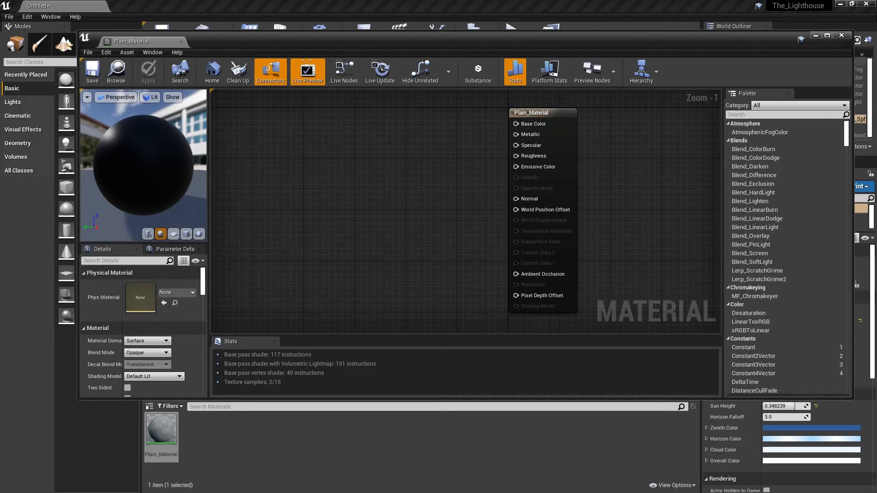
left_click(330, 123)
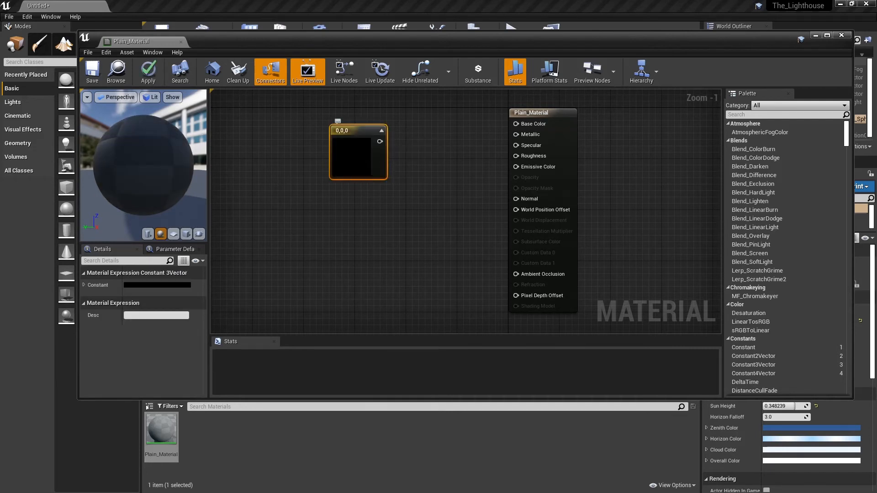
left_click_drag(372, 138, 346, 121)
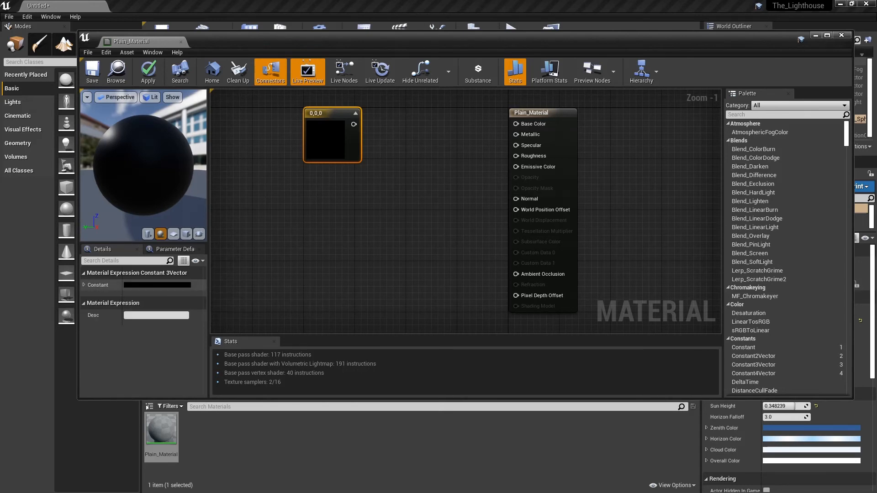
Set the Constant3Vector's colour to bright blue, with a hue of about 237 and saturation and value of 1.0.
left_click(157, 285)
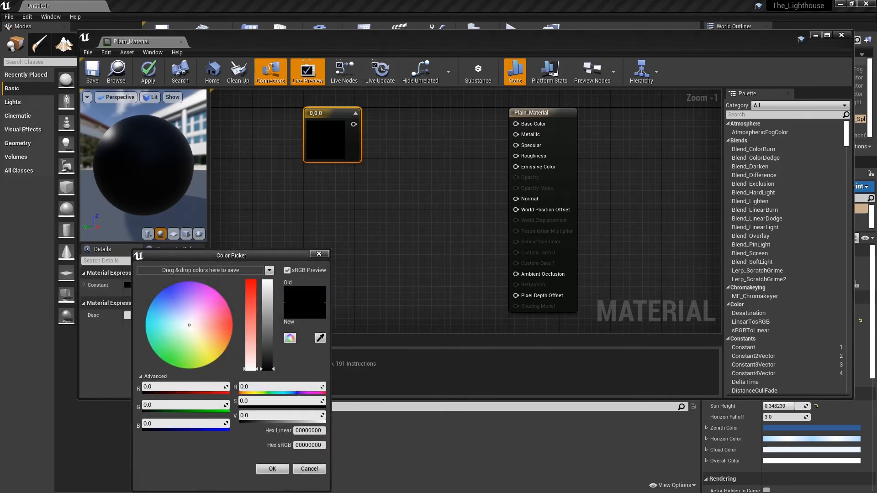
left_click_drag(189, 325, 166, 288)
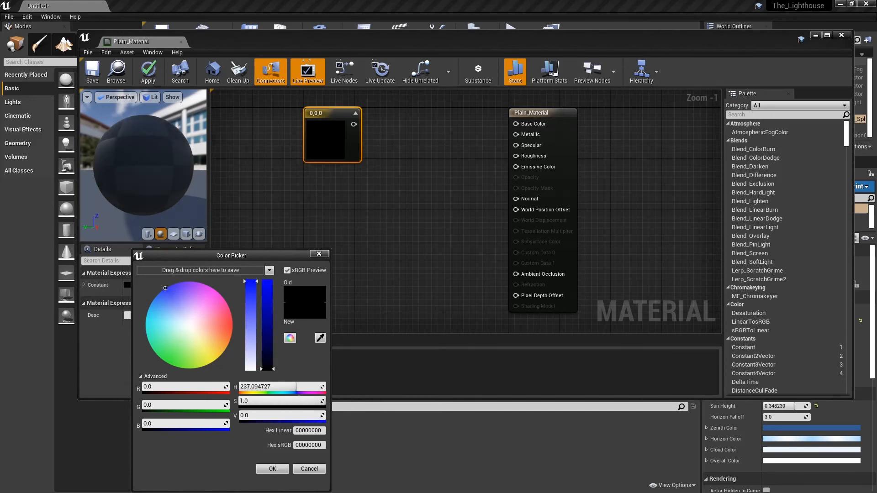
left_click(268, 281)
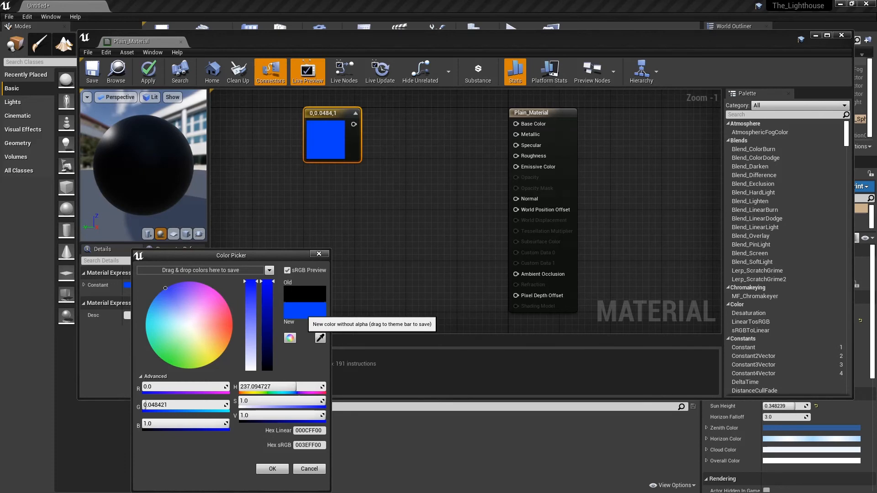
left_click(272, 469)
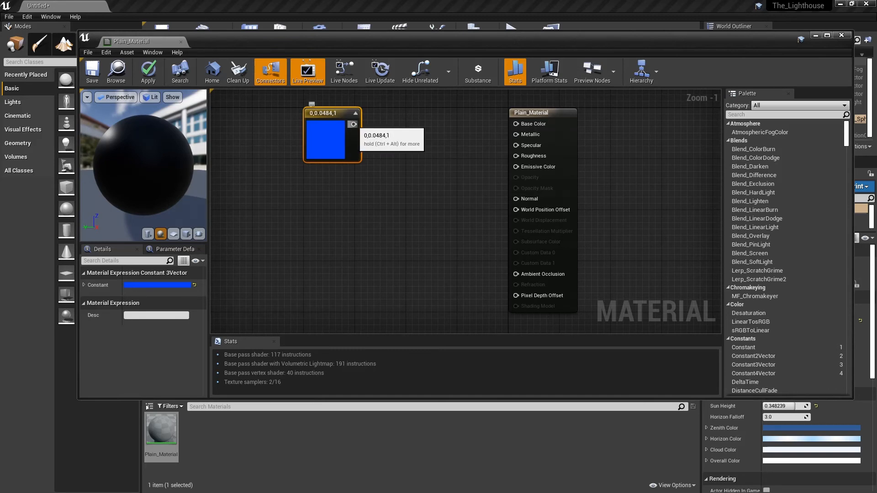
Connect the blue constant's output to Base Color, then save Plain_Material and close the material editor.
left_click_drag(353, 124, 518, 186)
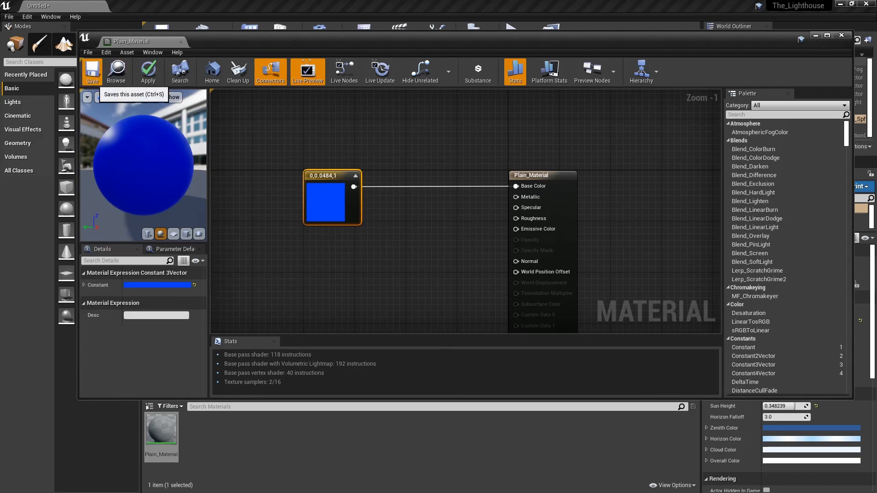
left_click(92, 72)
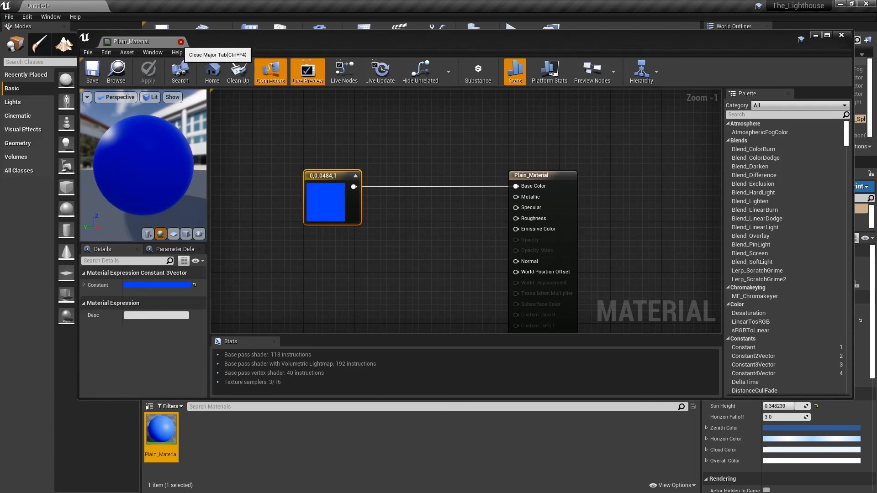
left_click(181, 42)
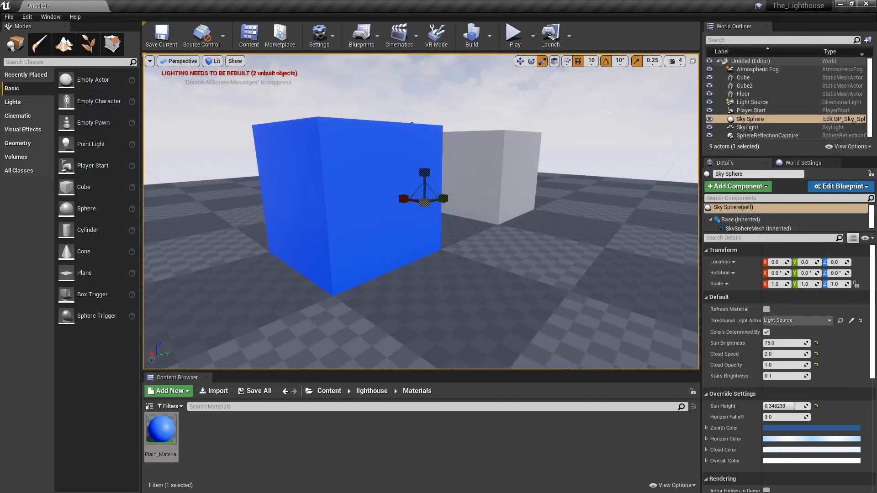
right_click_drag(420, 211, 483, 209)
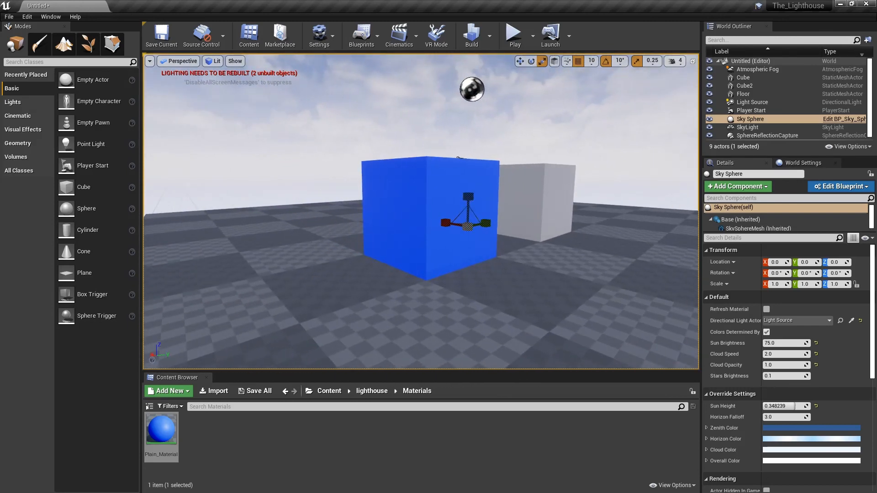